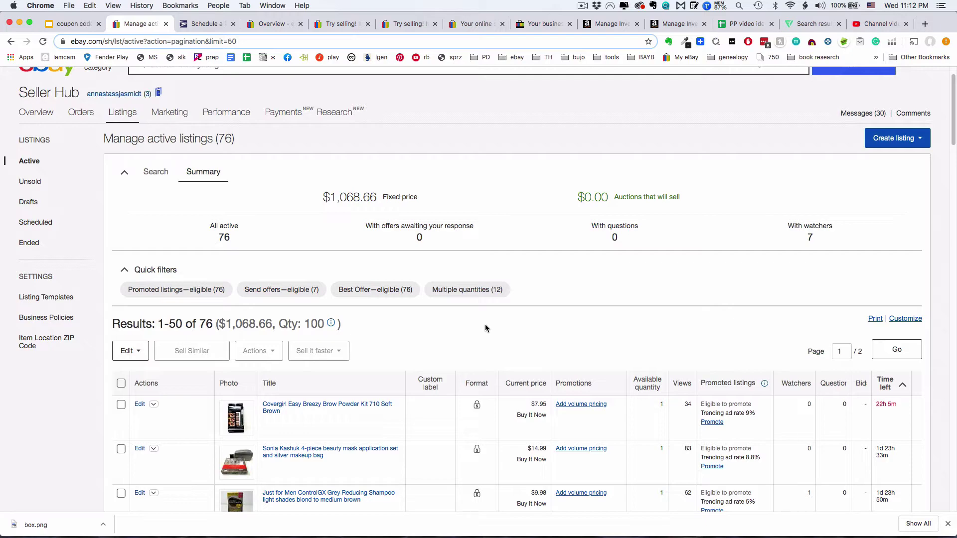
- Set the active listings page to show 100 items per page
scroll(486, 326, down, 5)
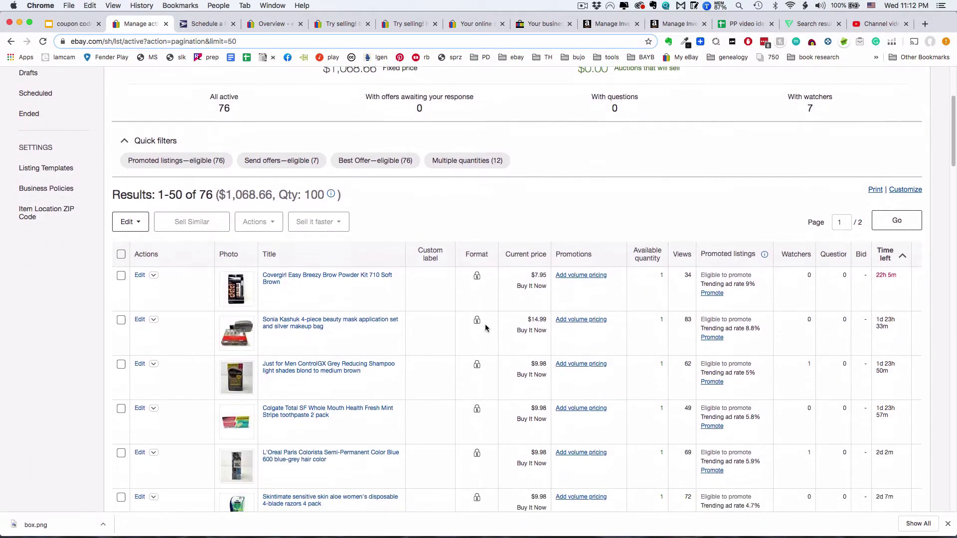
scroll(485, 328, down, 20)
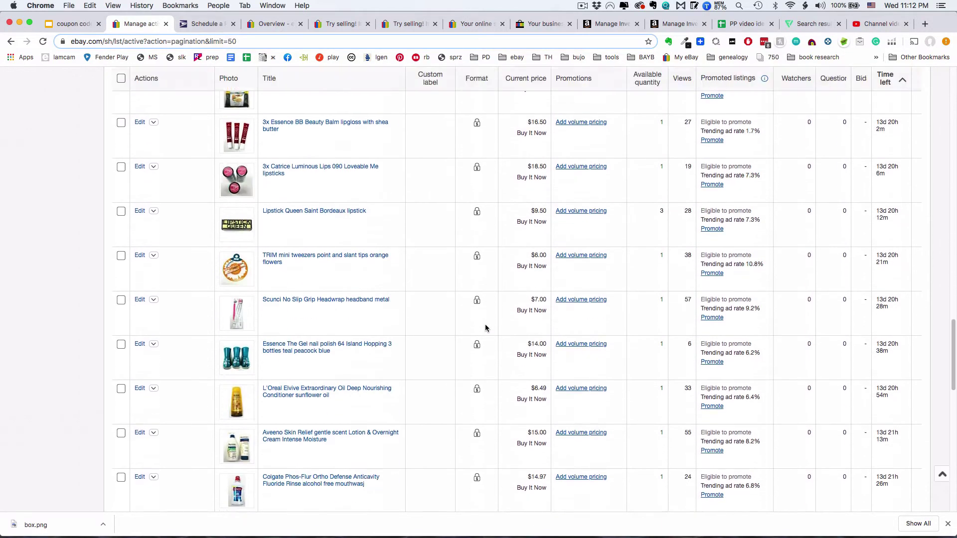
scroll(486, 328, down, 20)
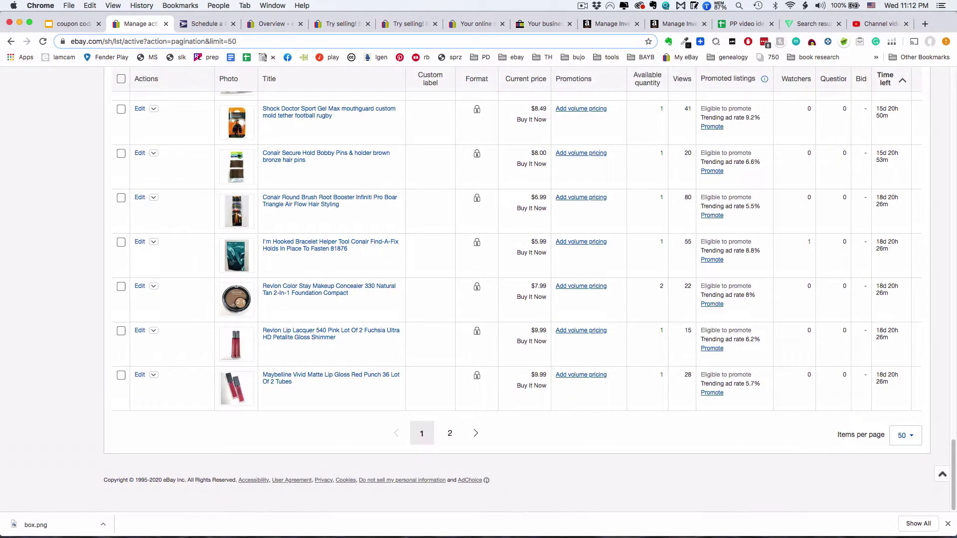
click(915, 440)
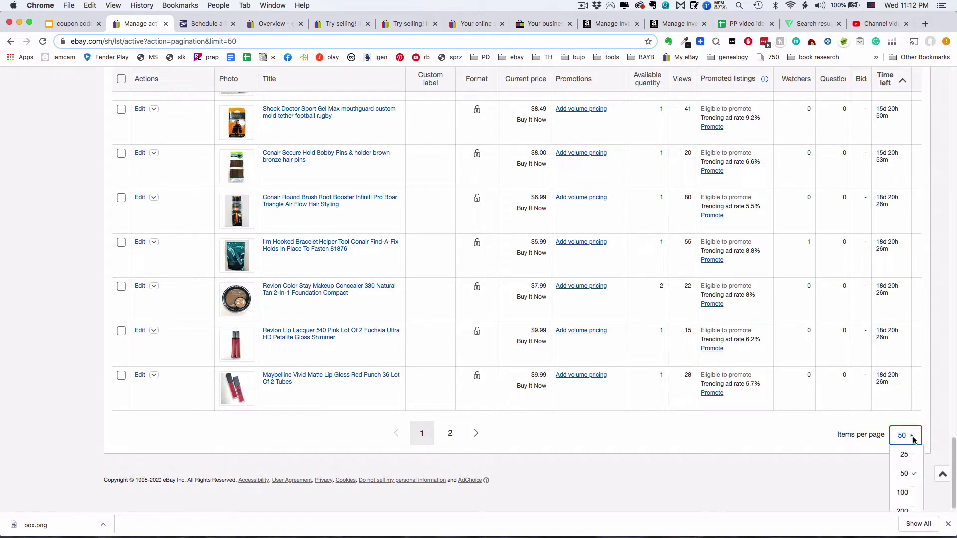
click(903, 492)
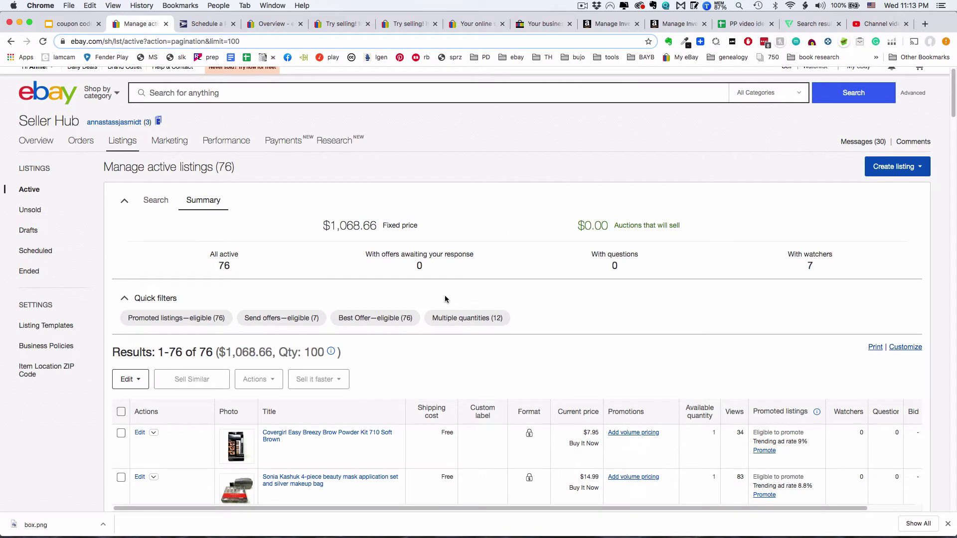
- Customize the active listings view by deselecting the Custom label and Promotions columns
scroll(640, 337, down, 3)
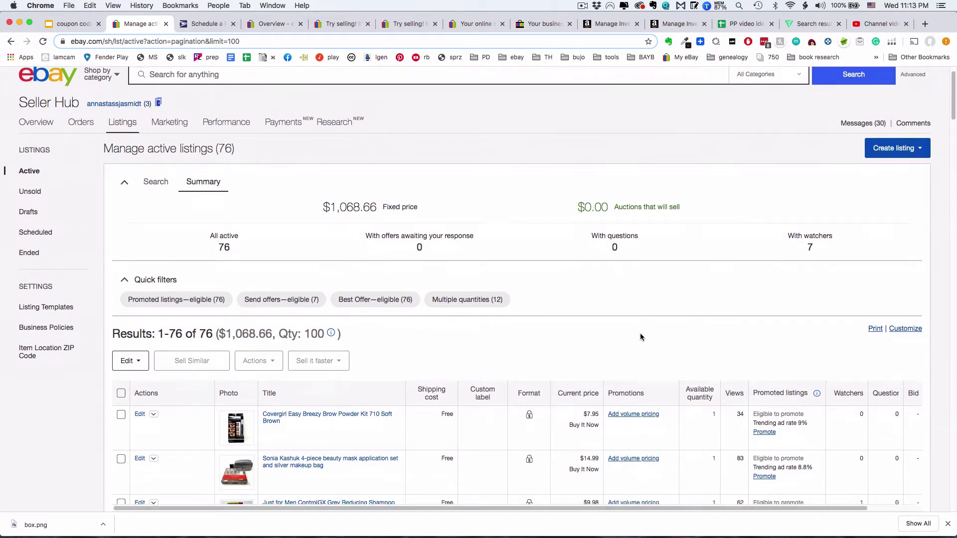
scroll(640, 333, right, 3)
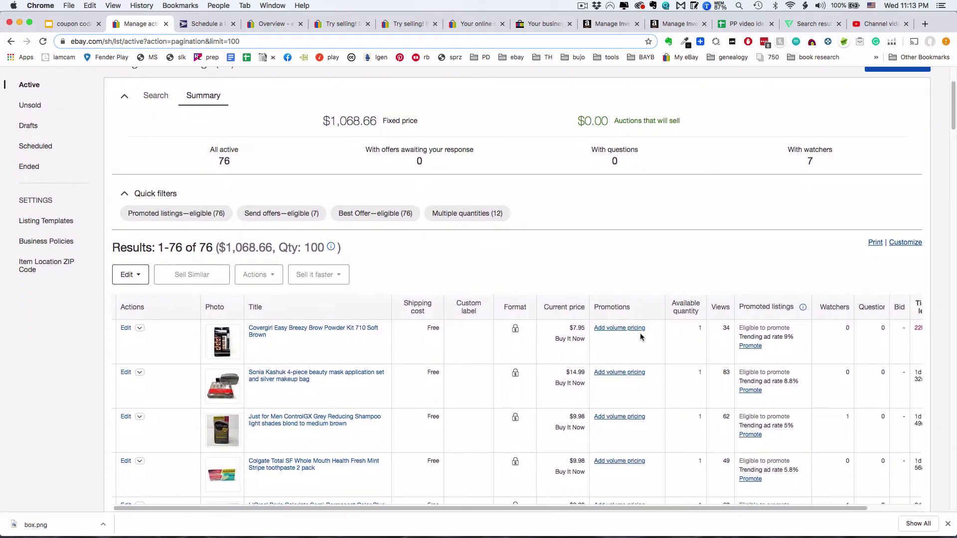
scroll(640, 333, left, 3)
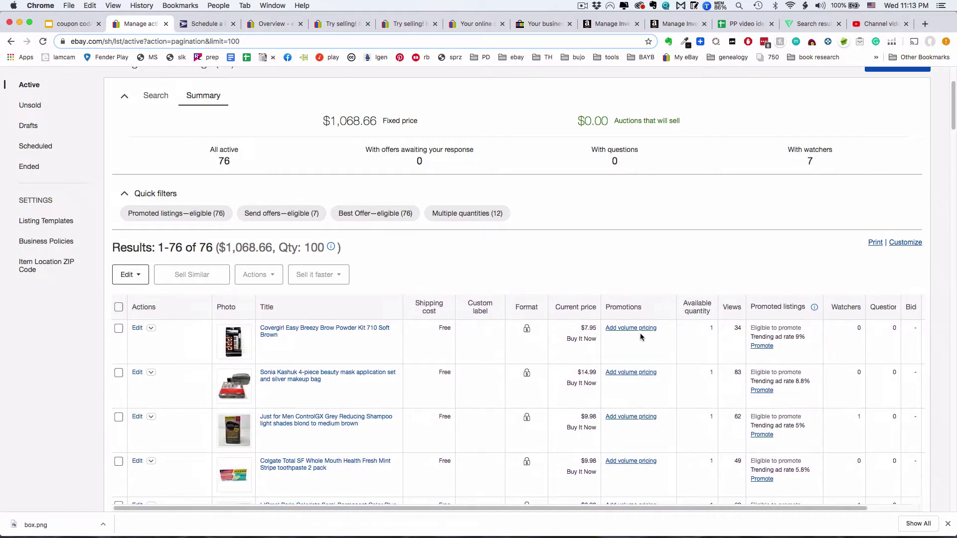
scroll(642, 322, down, 3)
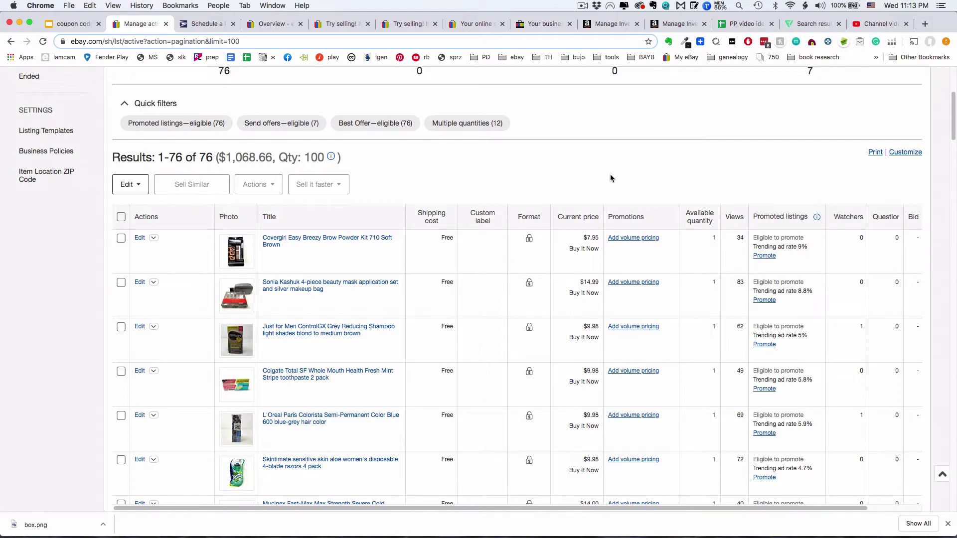
scroll(610, 178, right, 1)
scroll(611, 178, left, 1)
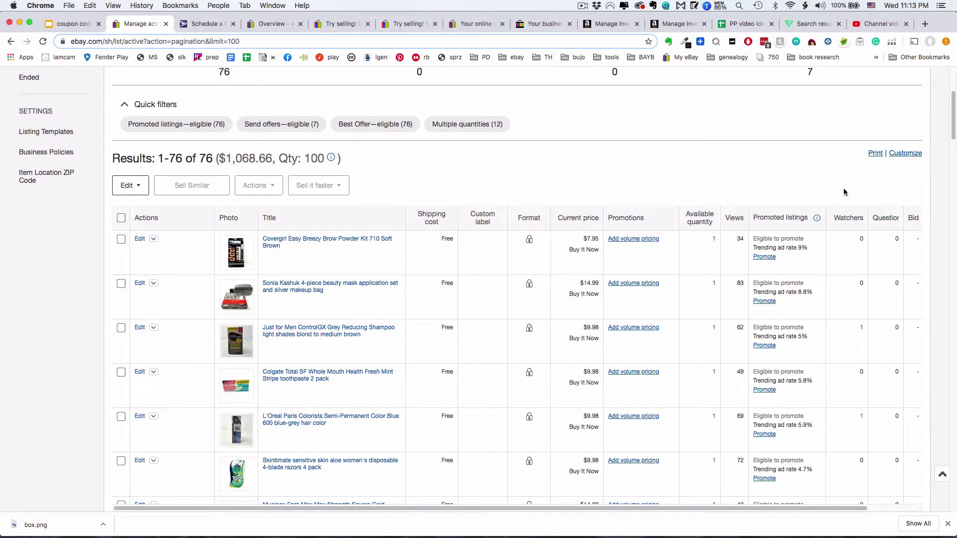
click(912, 153)
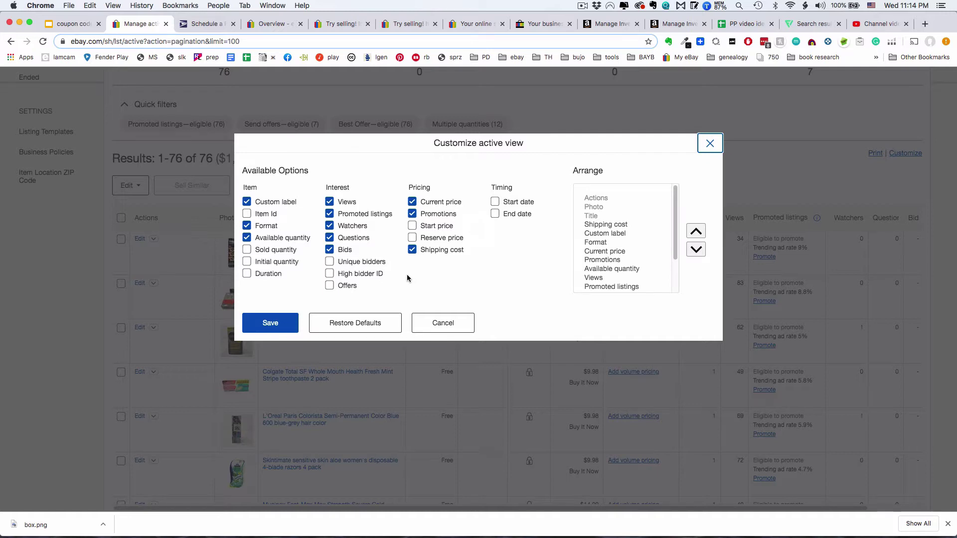
click(247, 202)
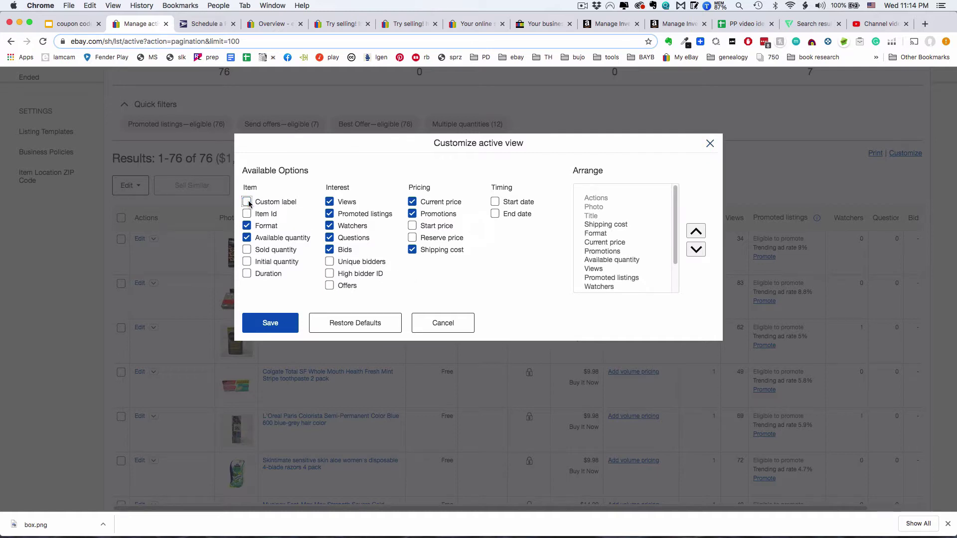
click(413, 214)
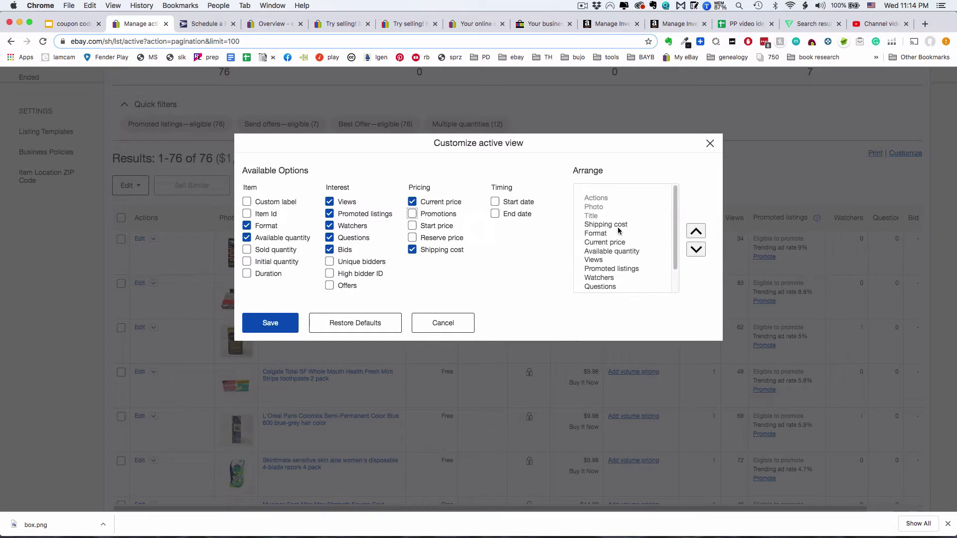
- Move the Available quantity column up to directly after Shipping cost and save the customized view
click(611, 254)
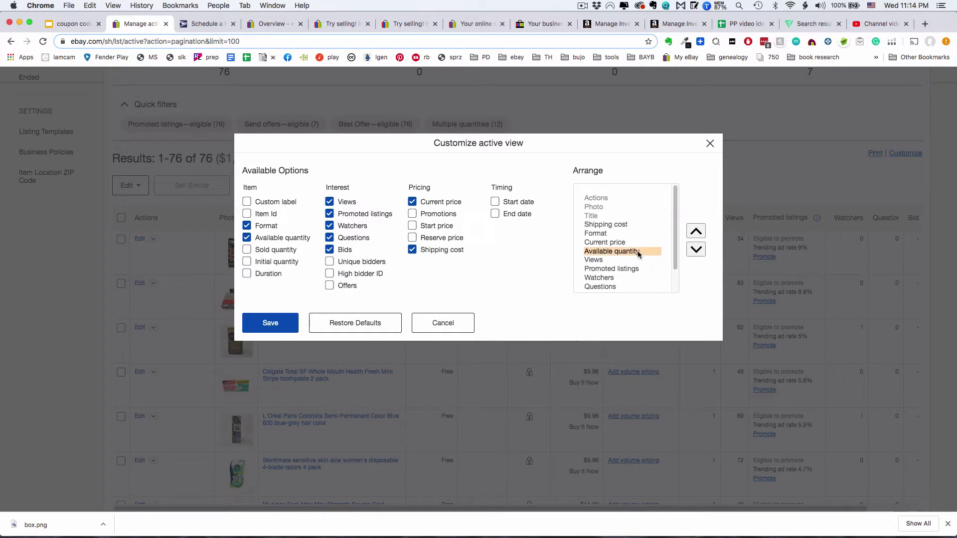
click(696, 231)
click(697, 231)
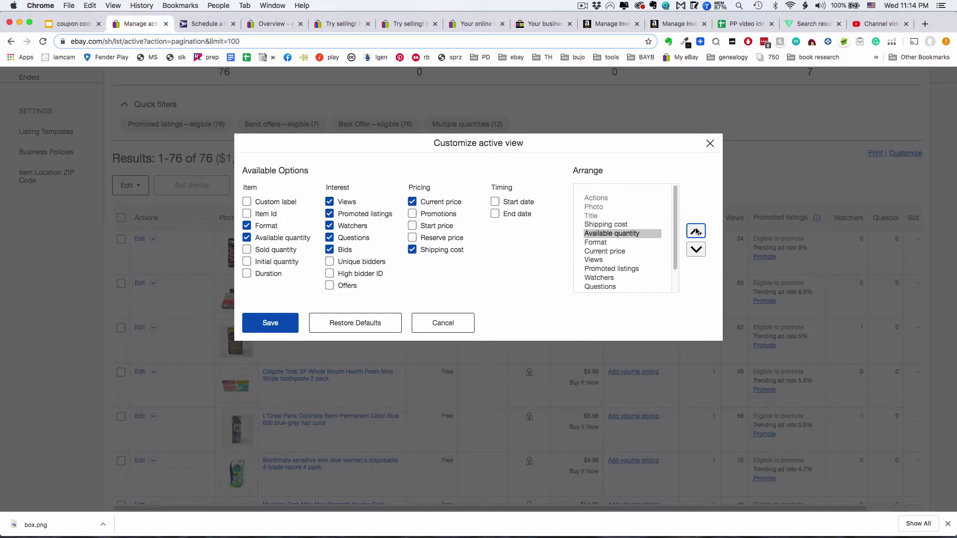
click(271, 327)
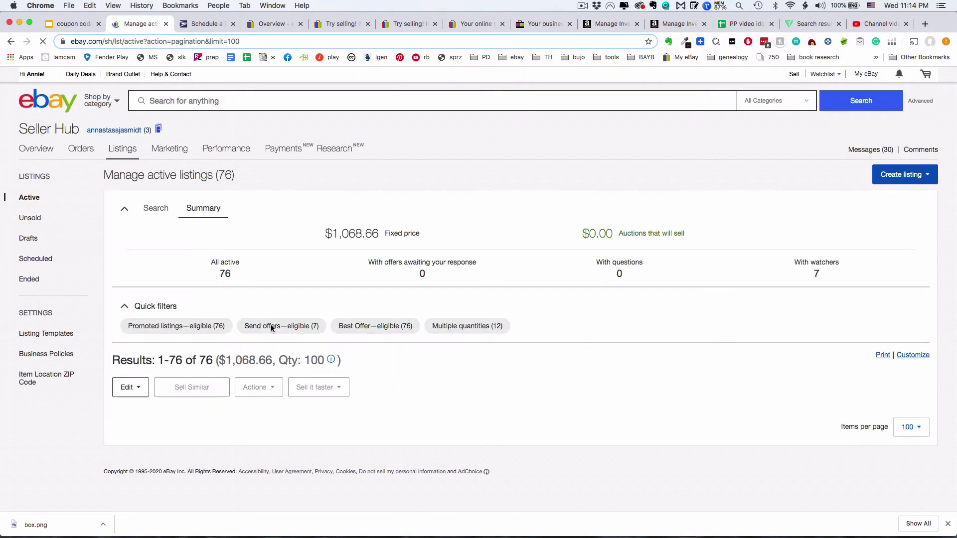
- Set the price of the 3x Essence BB Beauty Balm lipgloss listing to $14.50 and submit it
scroll(272, 327, down, 5)
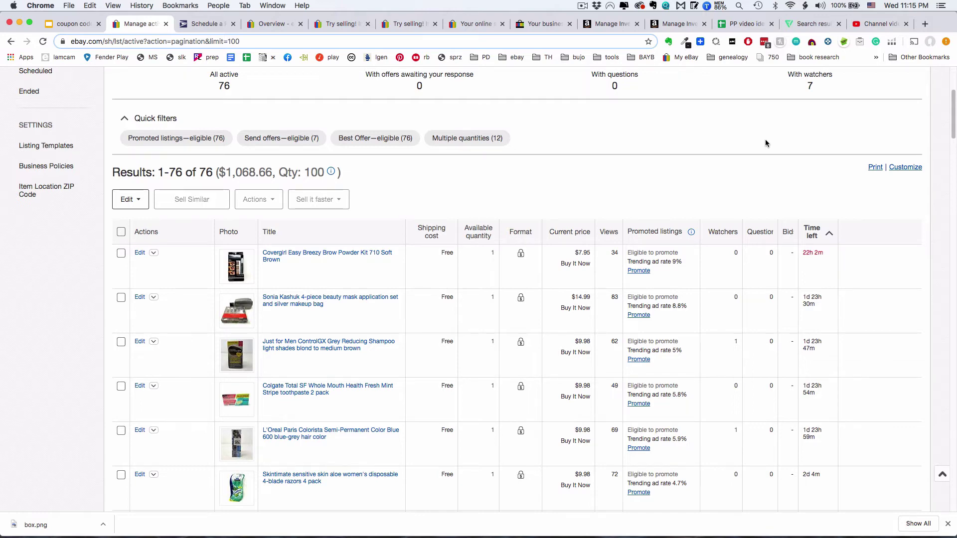
scroll(766, 144, down, 20)
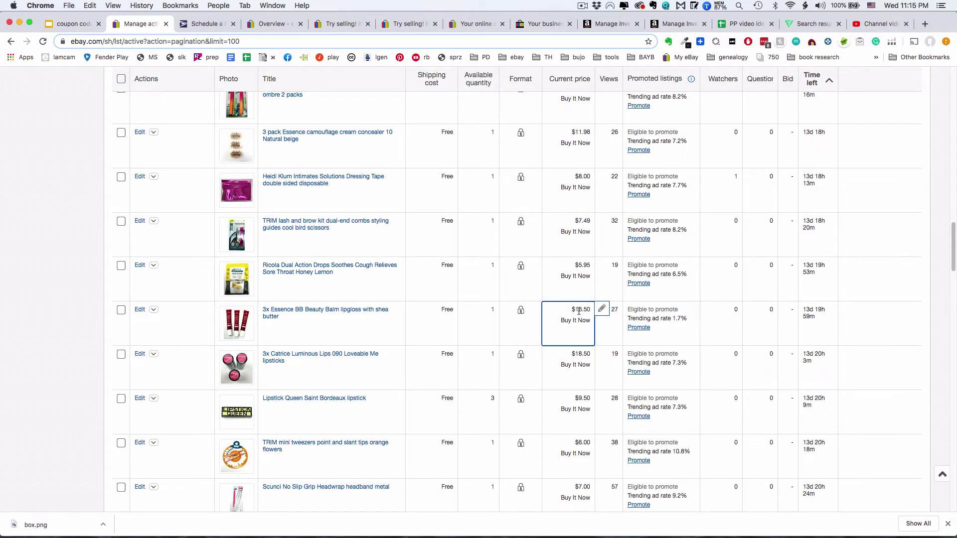
double_click(577, 310)
click(603, 309)
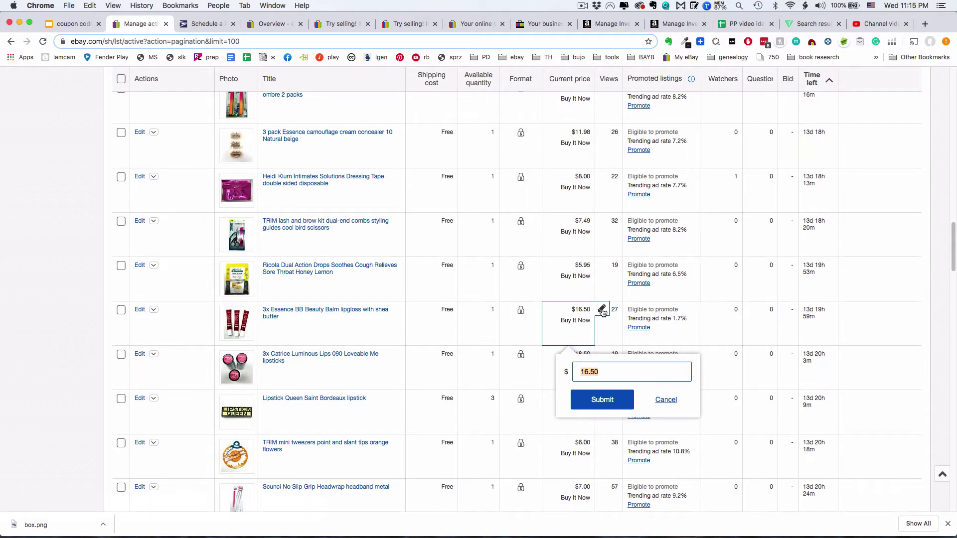
key(Right)
click(589, 372)
key(BackSpace)
text(4)
click(597, 400)
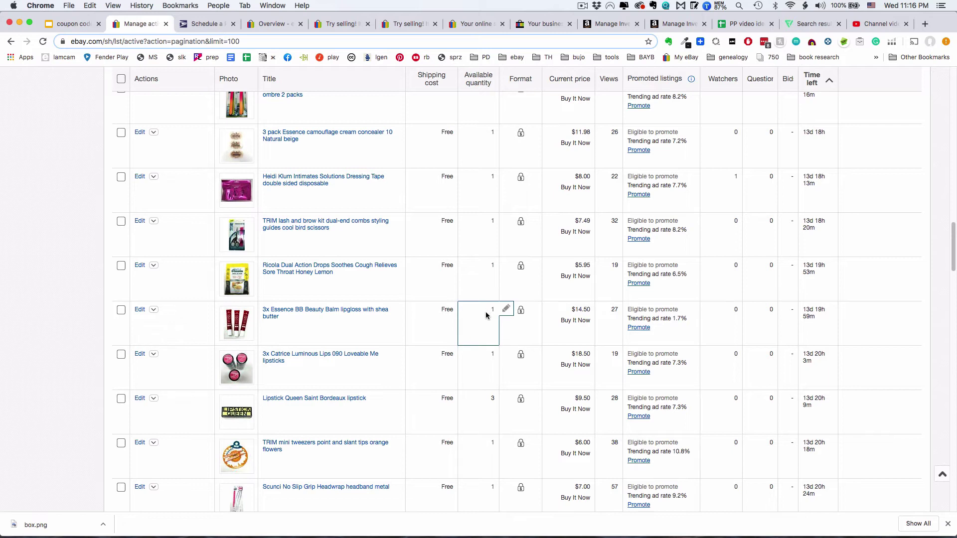
- Select the Covergirl brow kit and Just for Men shampoo listings and review the available bulk edit, action and sell-faster options
scroll(486, 315, up, 20)
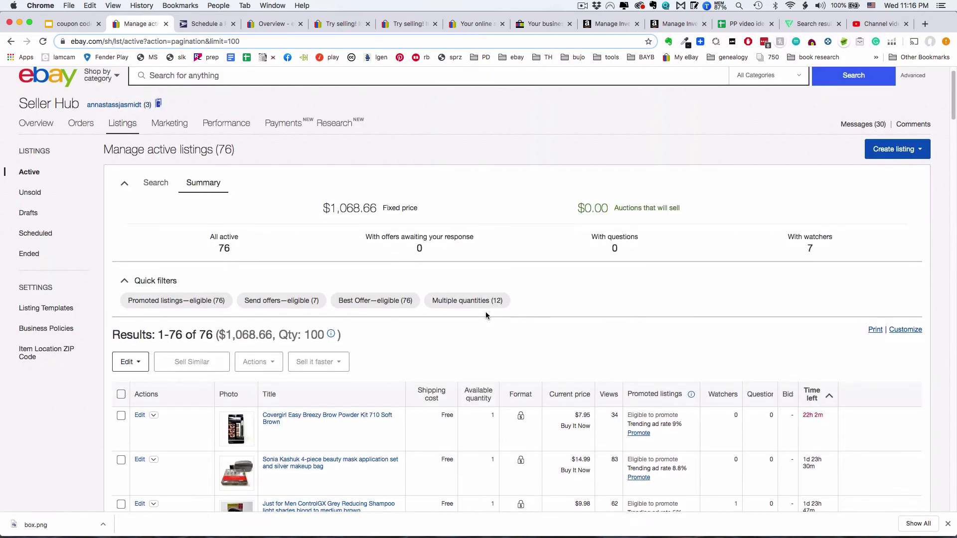
scroll(487, 315, down, 5)
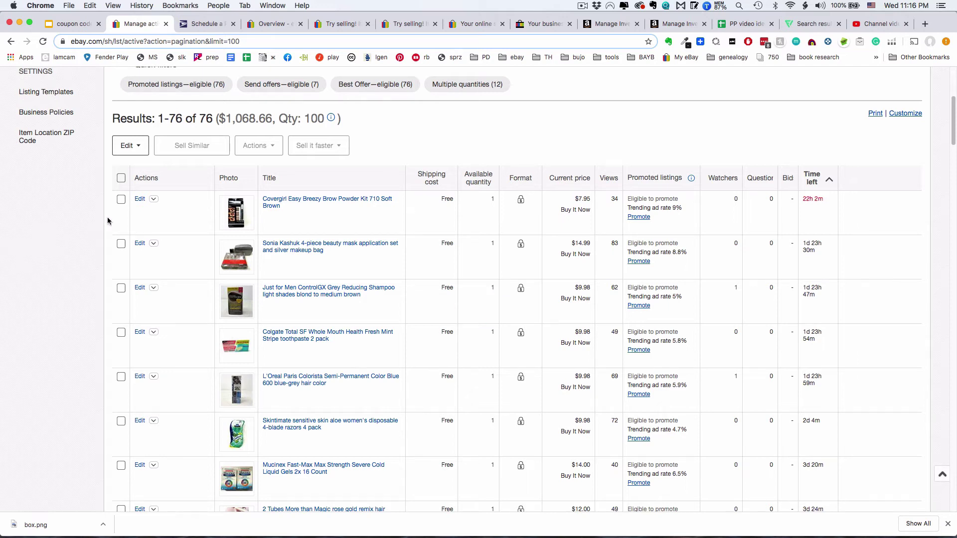
click(121, 200)
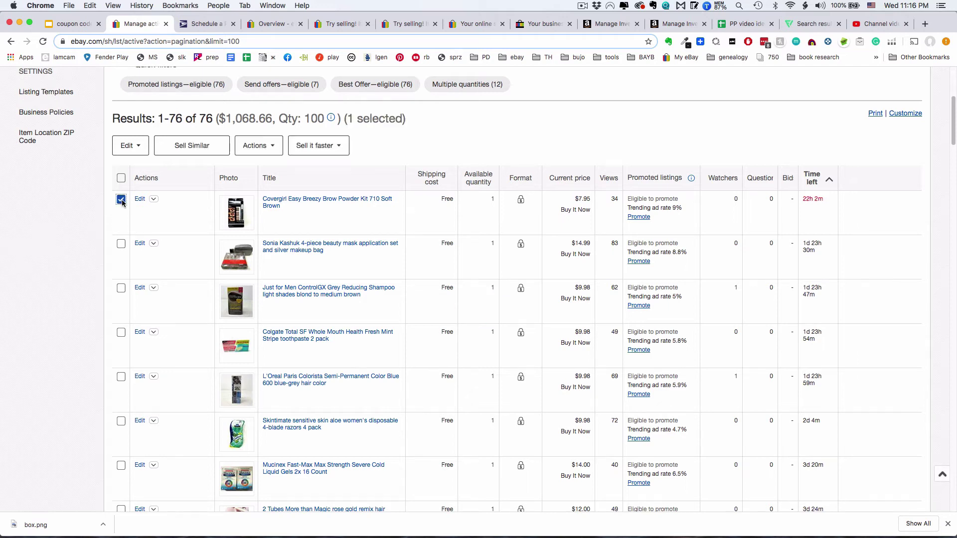
click(122, 289)
click(273, 149)
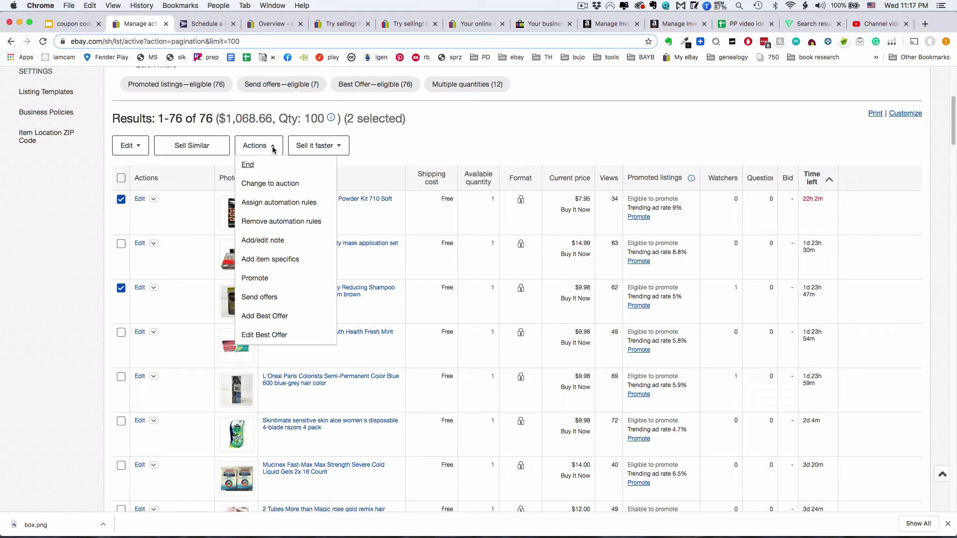
click(399, 135)
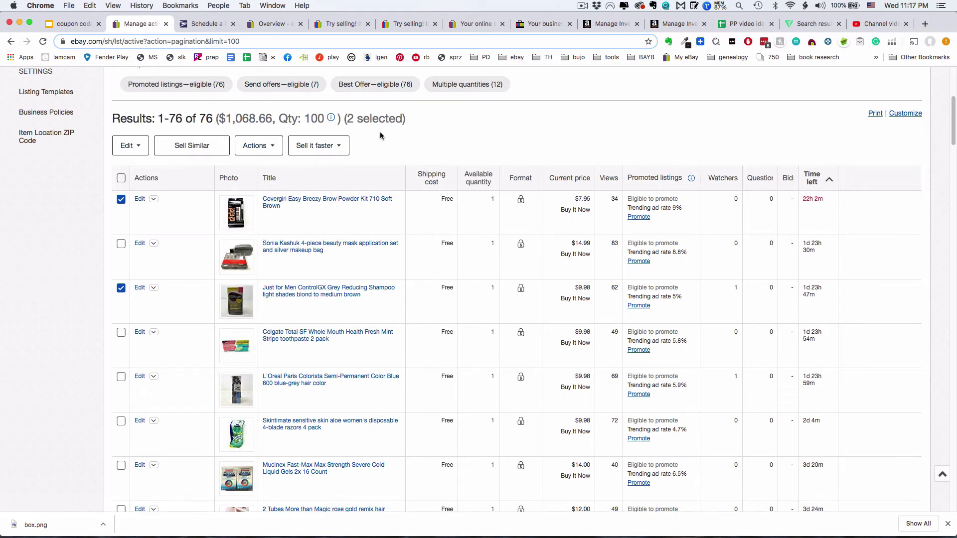
click(339, 144)
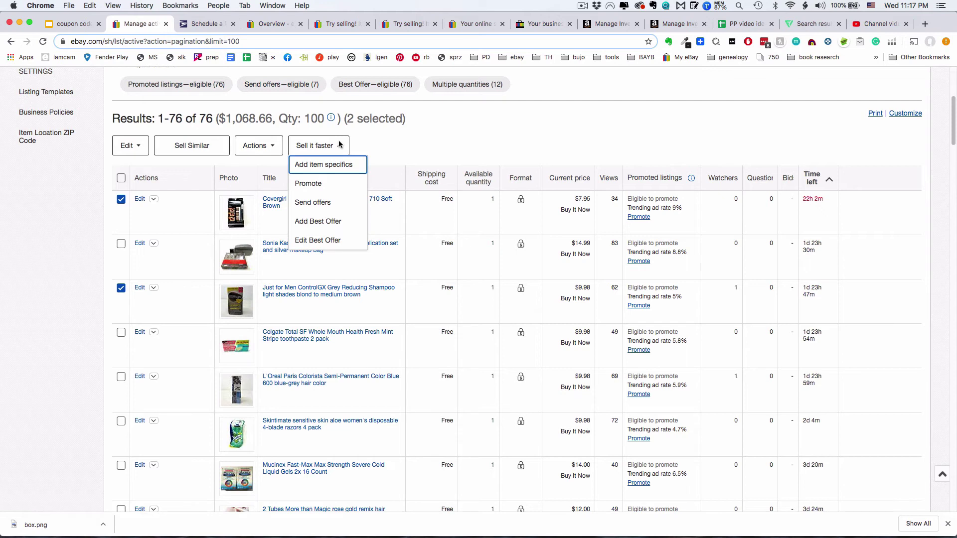
click(147, 145)
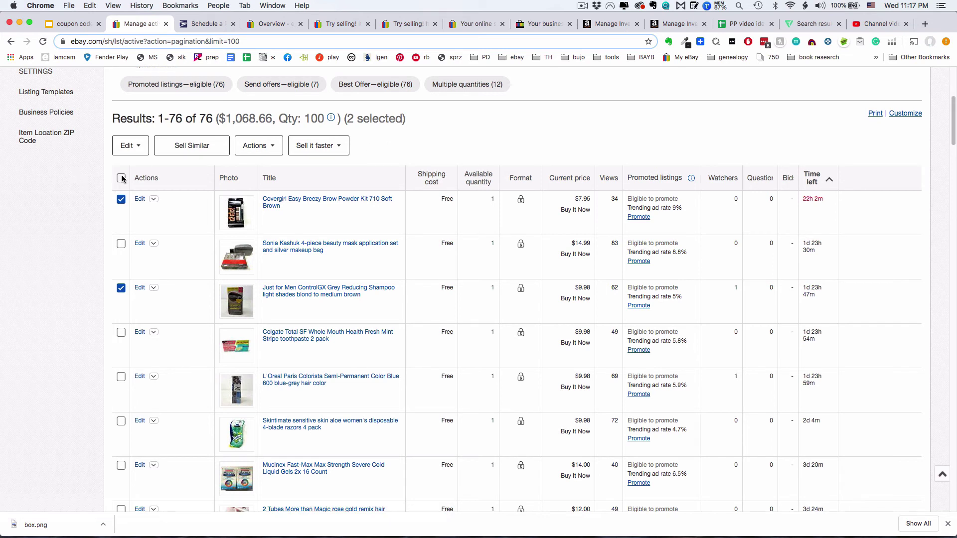
- Select all active listings at once and clear the whole selection
click(122, 178)
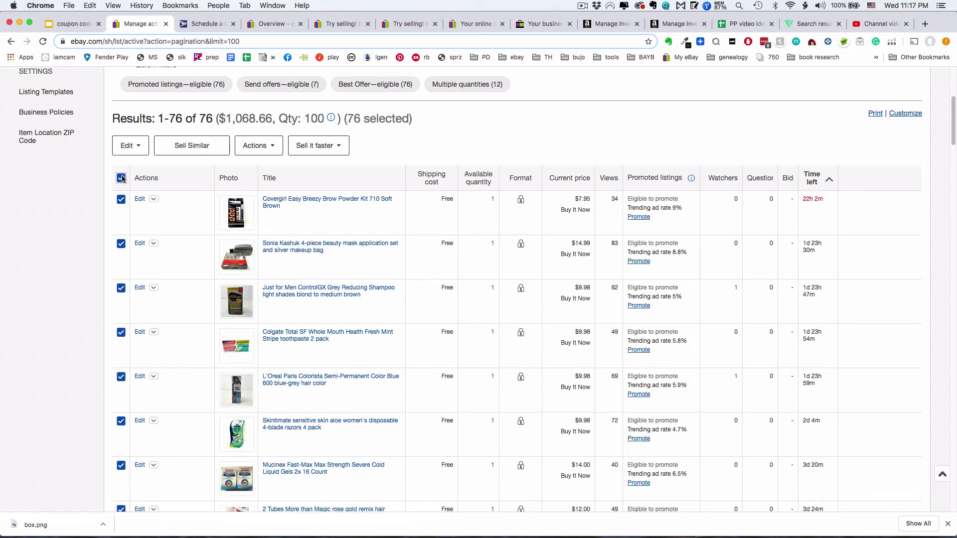
click(121, 178)
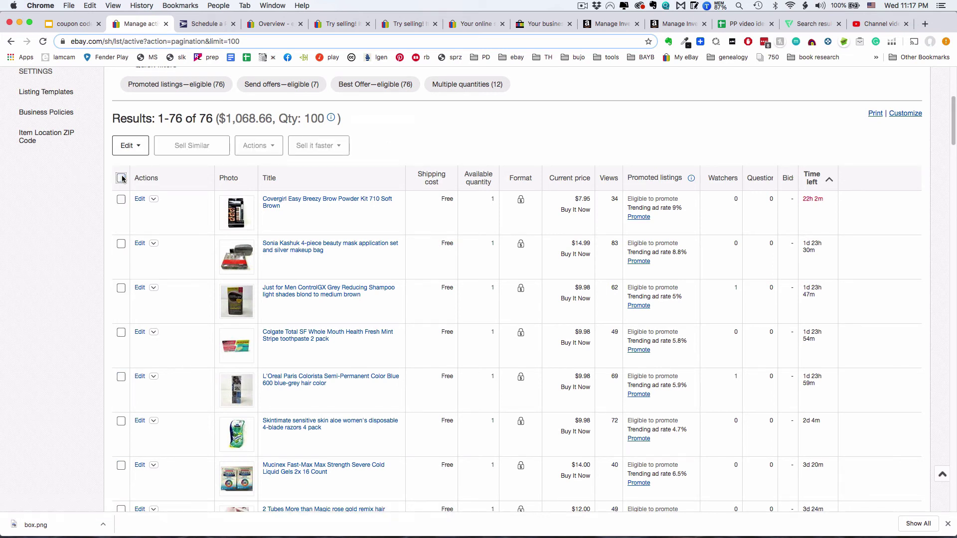
- Sort the active listings by title and re-sort them by current price, highest first
click(273, 180)
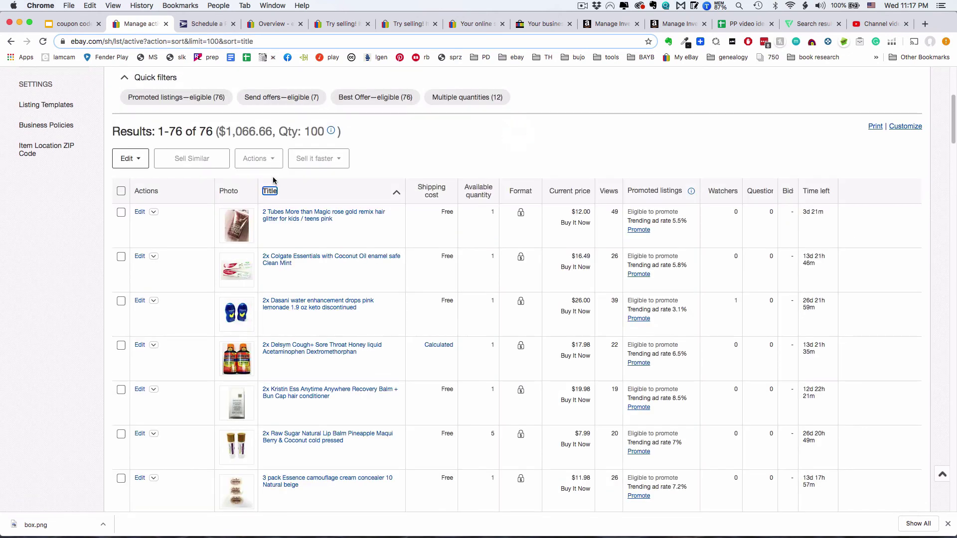
click(491, 195)
click(540, 196)
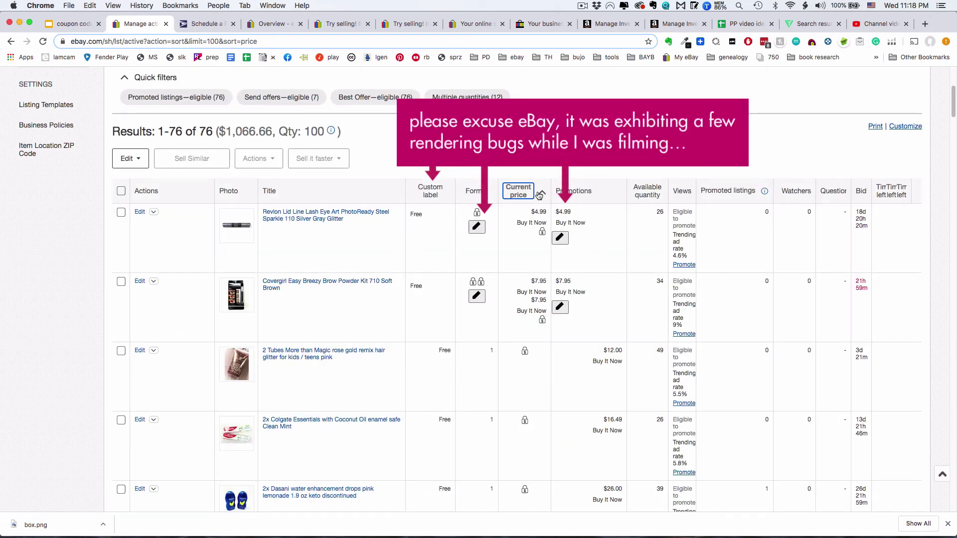
click(544, 195)
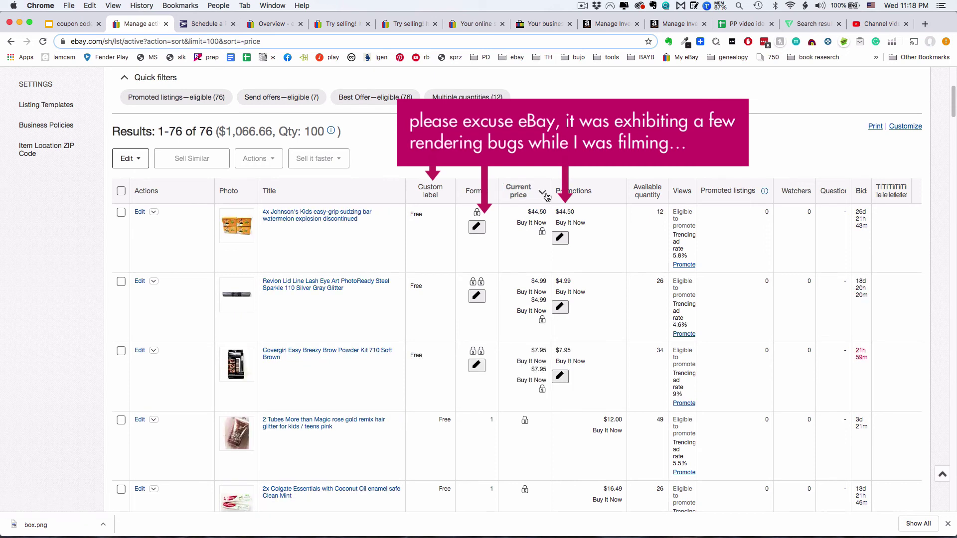